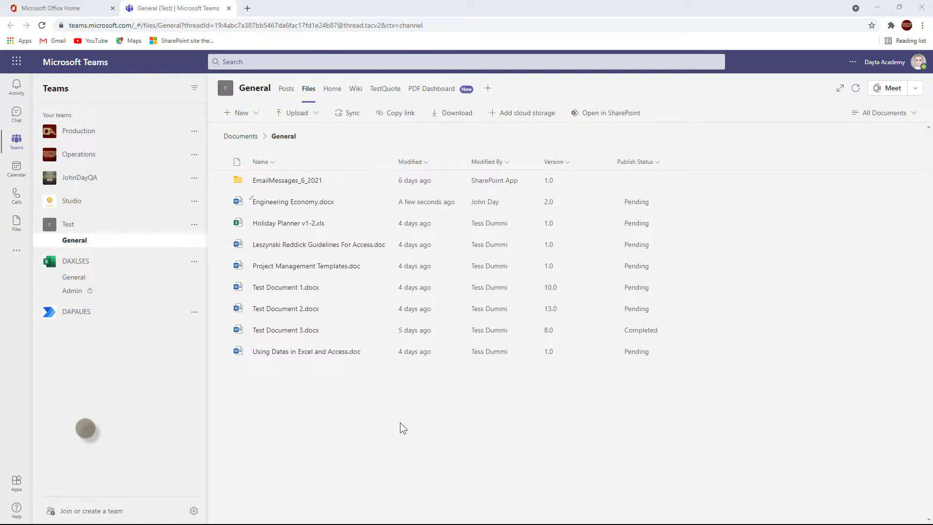
# Open Engineering Economy.docx from the General channel's files in the desktop app.
pyautogui.click(381, 203)
pyautogui.moveTo(408, 204)
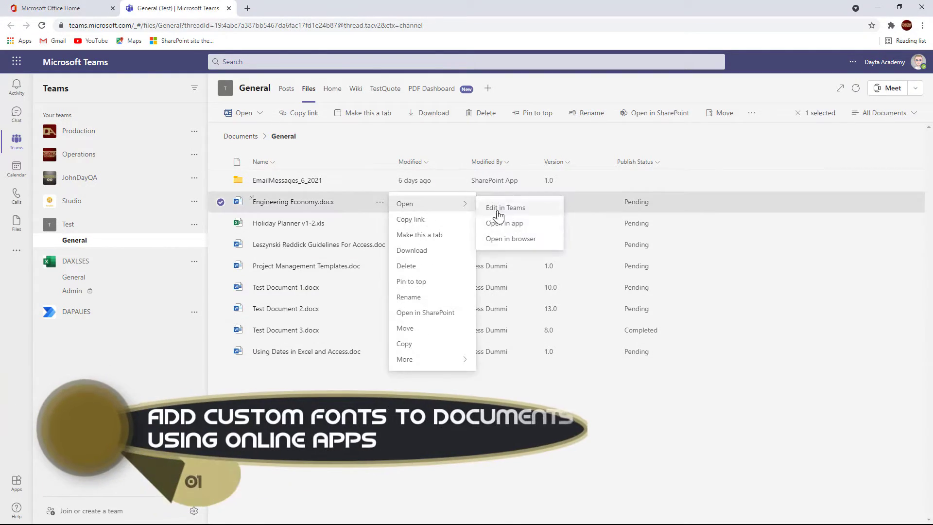
pyautogui.click(508, 218)
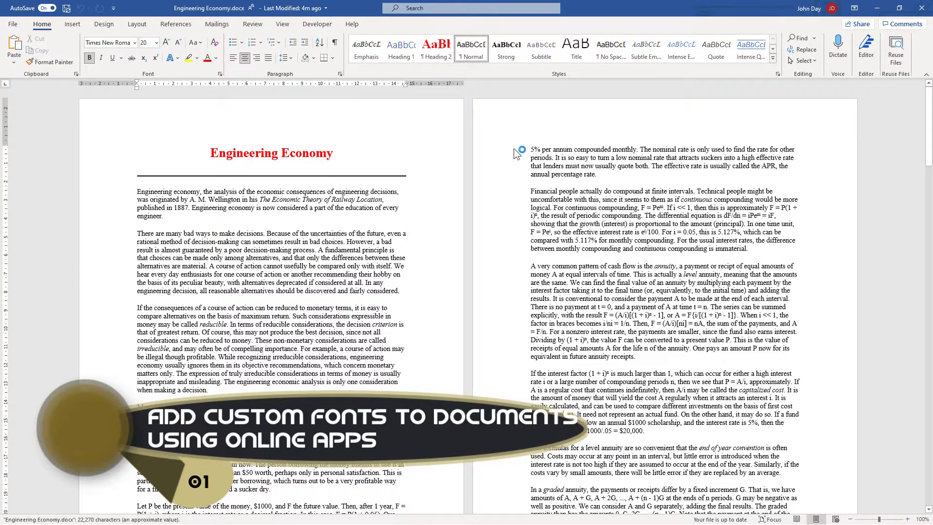
# Select the "Engineering Economy" title and browse the fonts available for it.
pyautogui.moveTo(211, 154); pyautogui.dragTo(340, 156)
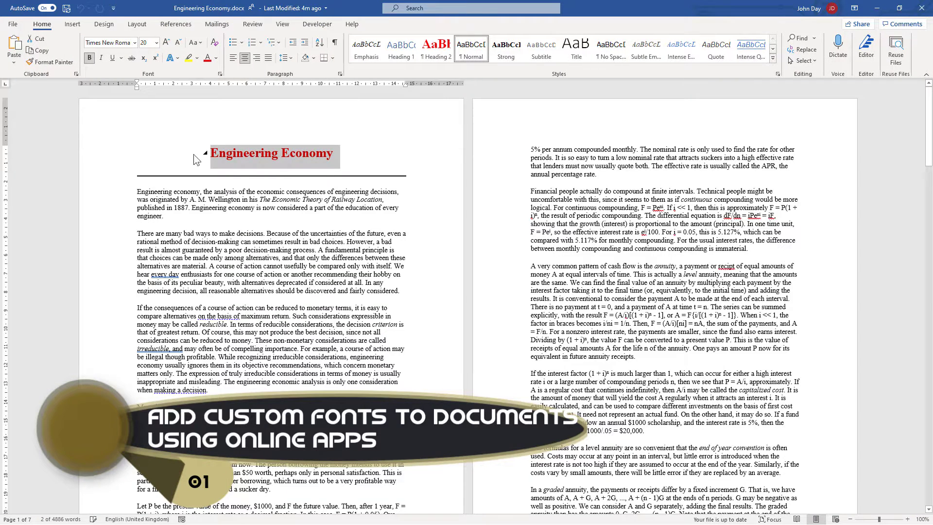
pyautogui.click(135, 43)
pyautogui.moveTo(225, 61); pyautogui.dragTo(224, 95)
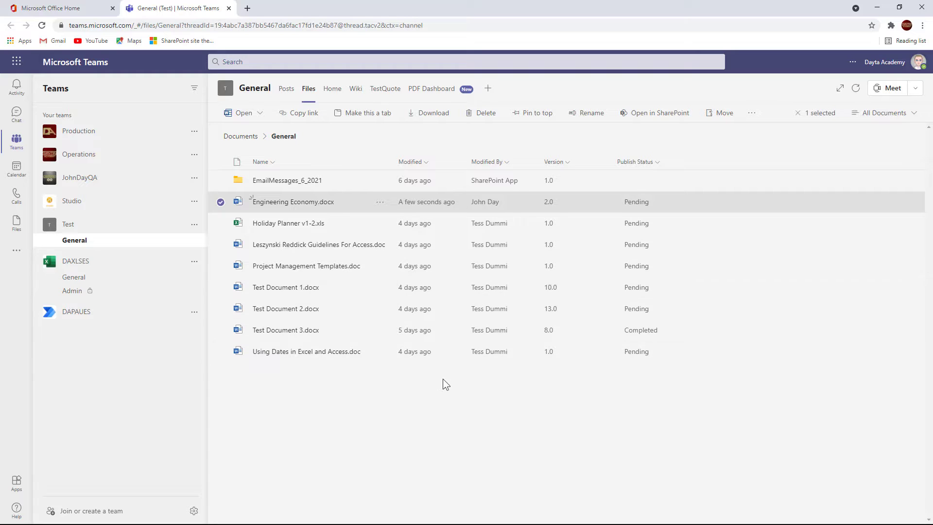
# Open Engineering Economy.docx in the browser and look through the online editor's font choices for the selected title.
pyautogui.click(380, 203)
pyautogui.moveTo(404, 202)
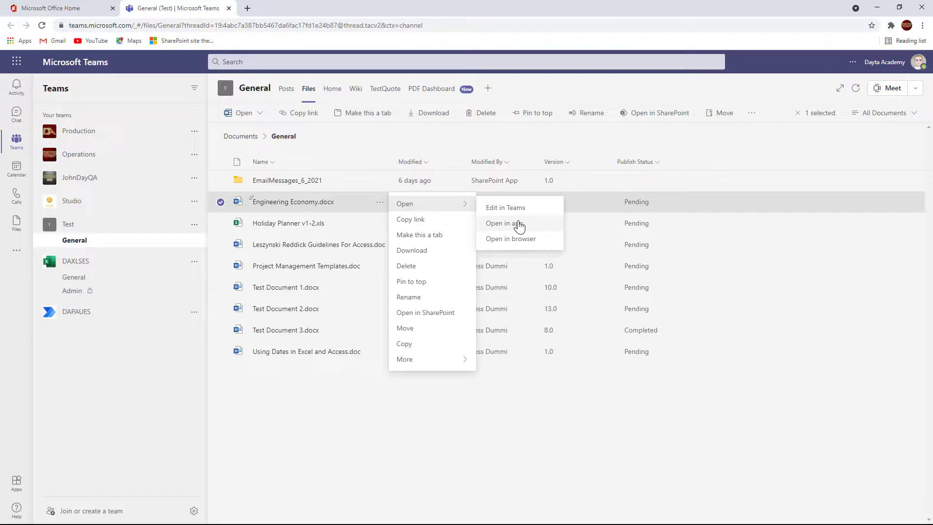
pyautogui.click(519, 224)
pyautogui.click(133, 100)
pyautogui.moveTo(216, 119); pyautogui.dragTo(217, 152)
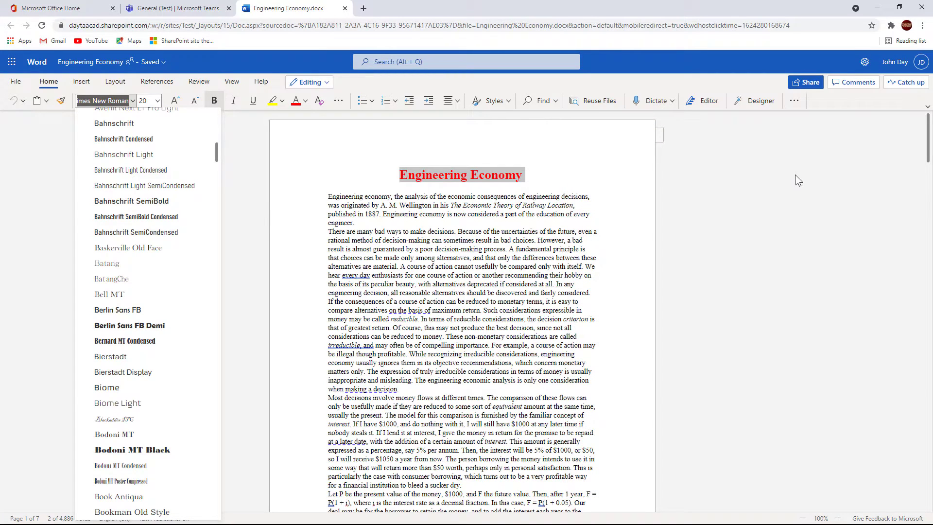
# Close the online document and open the Windows font settings.
pyautogui.click(345, 8)
pyautogui.press('super')
pyautogui.write('font settings')
pyautogui.press('Return')
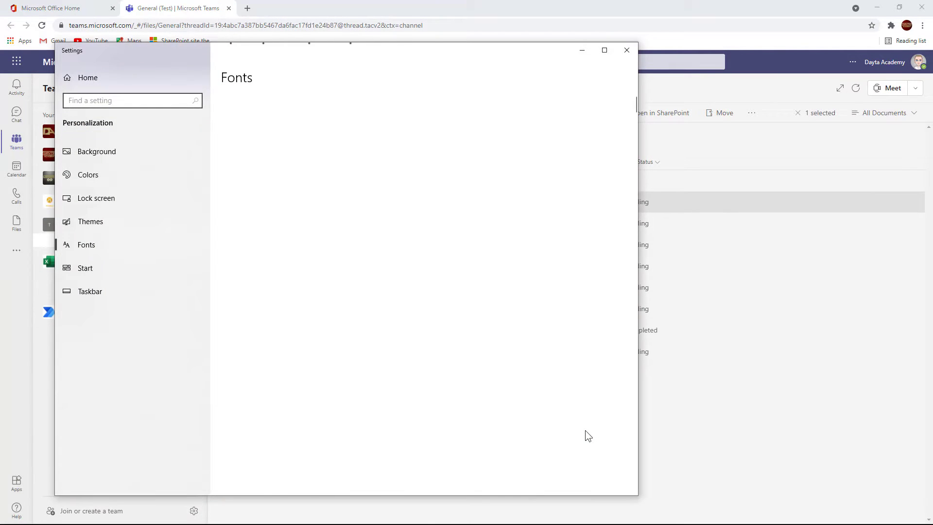
# Examine the installed Barcade font family and its font faces, and close the font settings.
pyautogui.scroll(-10, 637, 104)
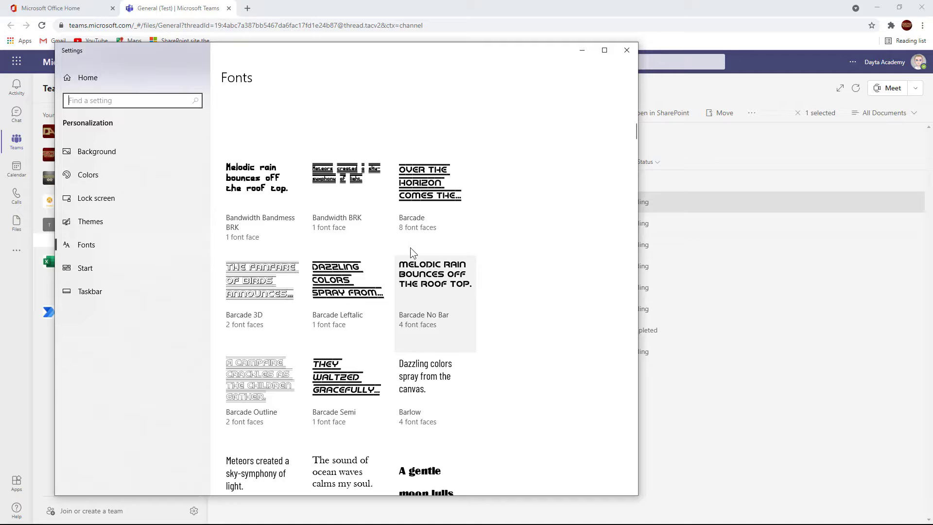
pyautogui.click(425, 191)
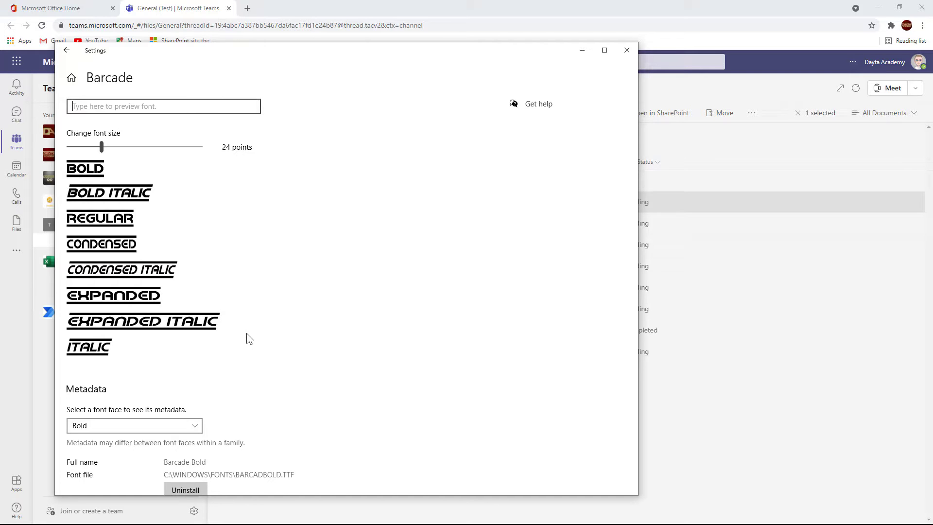
pyautogui.hotkey('alt', 'Left')
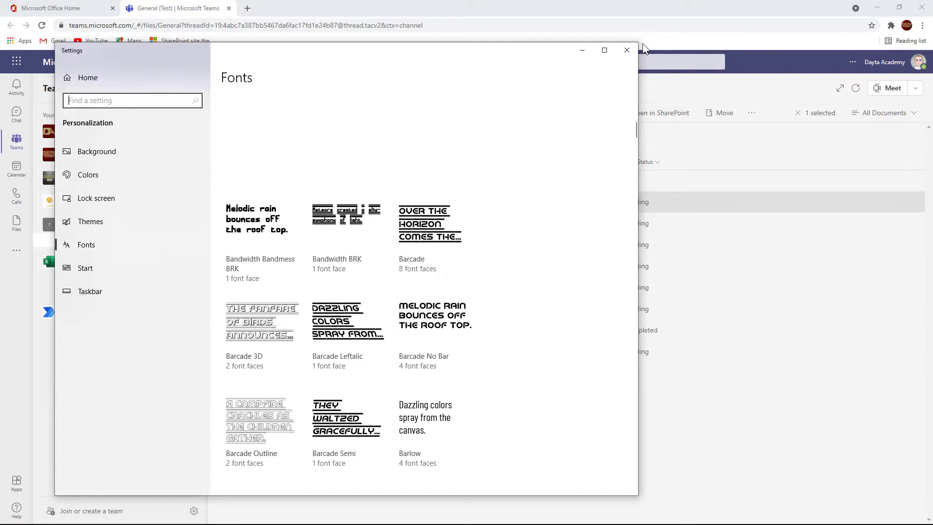
pyautogui.click(628, 50)
# Open Engineering Economy.docx from the Teams files in the browser.
pyautogui.click(381, 202)
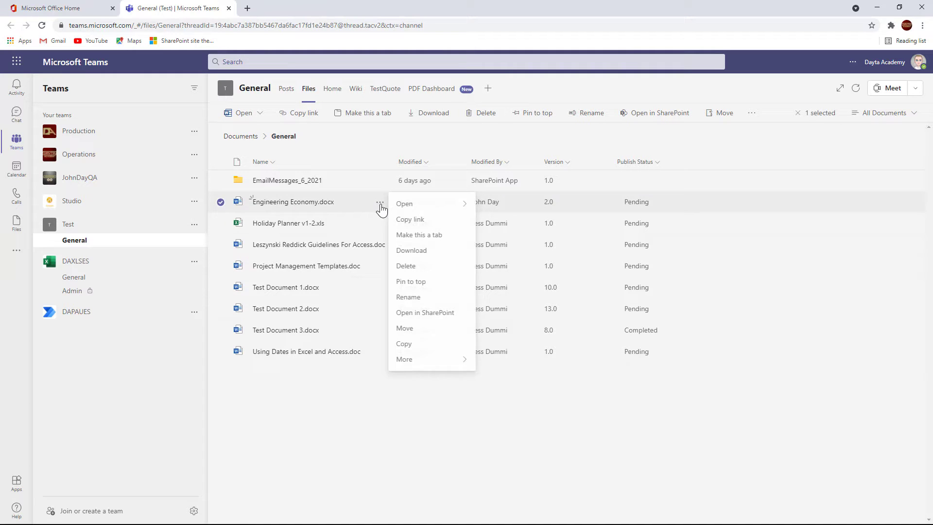
pyautogui.moveTo(442, 208)
pyautogui.click(511, 237)
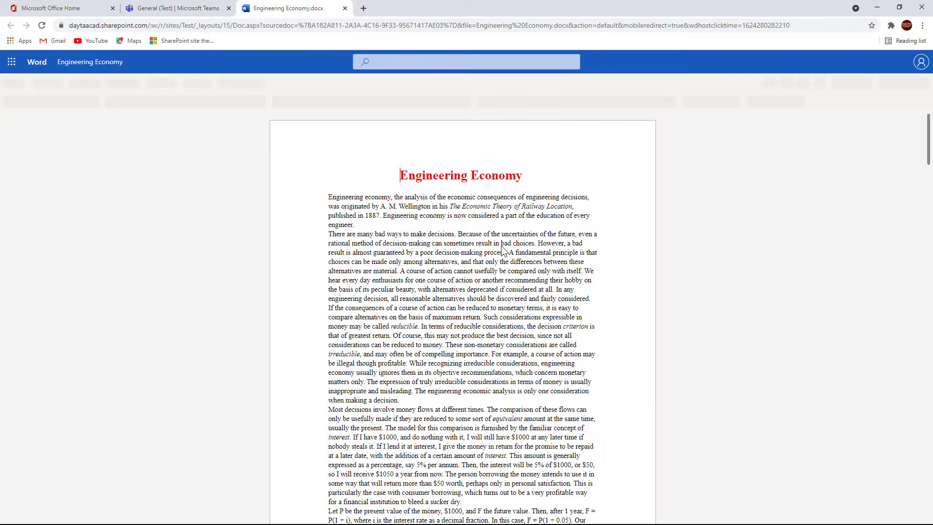
# Set the font of the "Engineering Economy" title to Barcade.
pyautogui.tripleClick(424, 180)
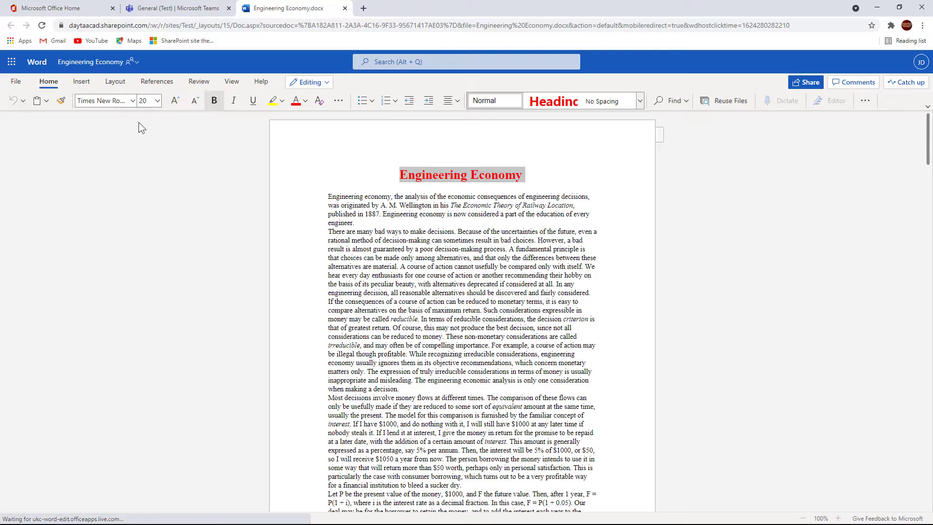
pyautogui.click(133, 100)
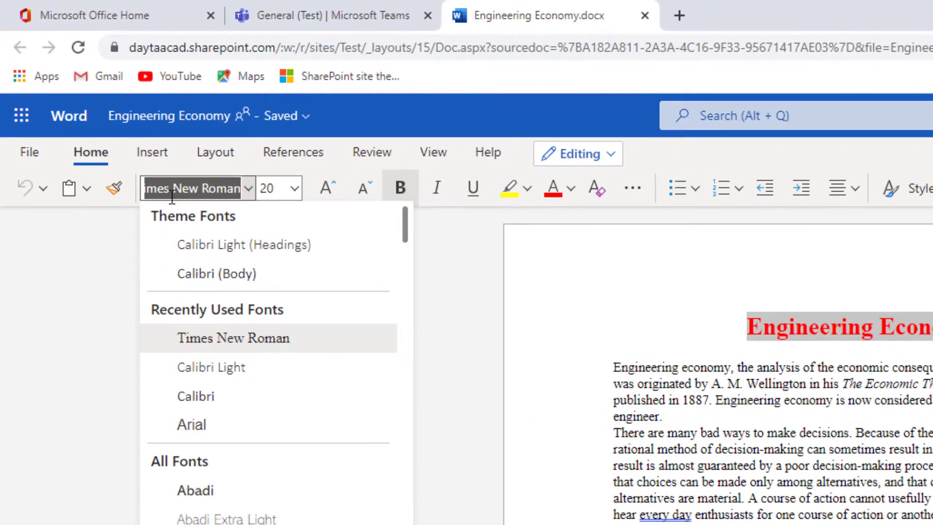
pyautogui.write('Barcode')
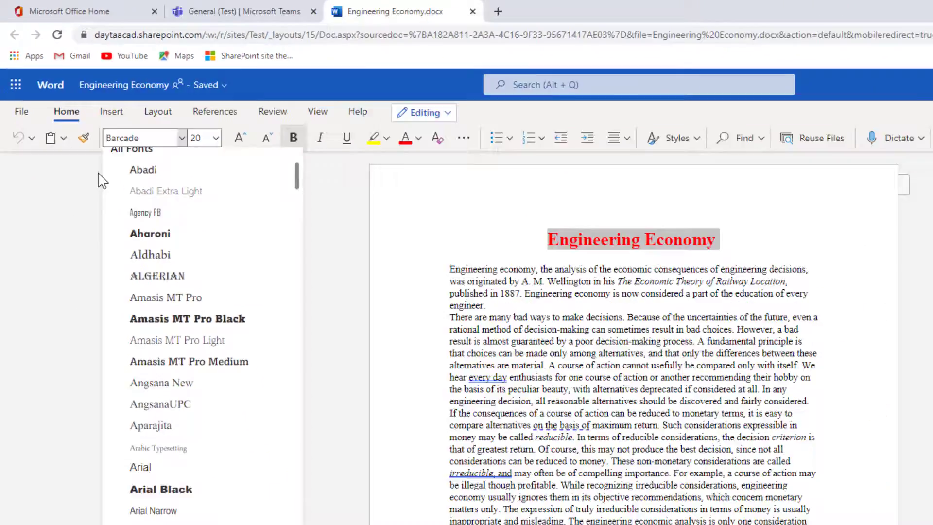
pyautogui.press('Return')
# Set the title's font to Barcade Leftalic, correcting the misspelled name "Barcade Left talic".
pyautogui.click(113, 101)
pyautogui.write('Left')
pyautogui.press('Return')
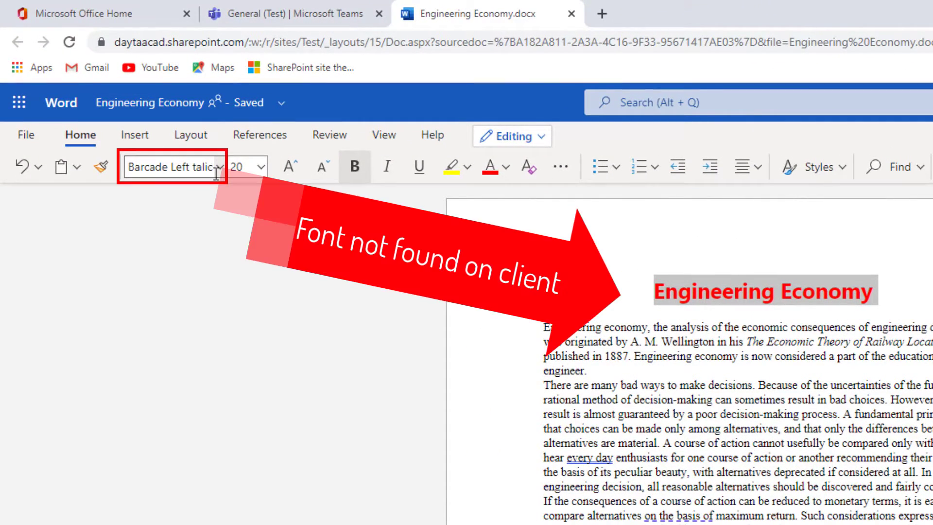
pyautogui.press('Return')
pyautogui.click(197, 166)
pyautogui.click(193, 167)
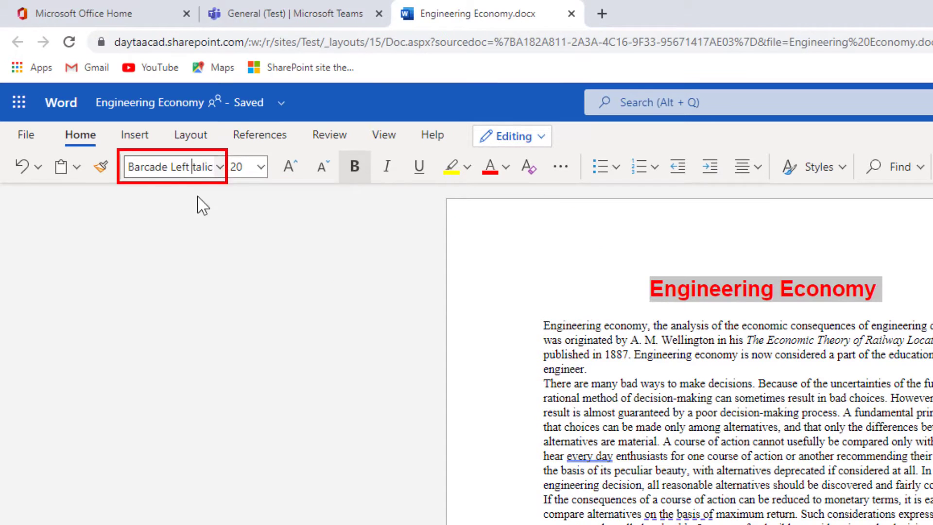
pyautogui.press('BackSpace')
pyautogui.press('Return')
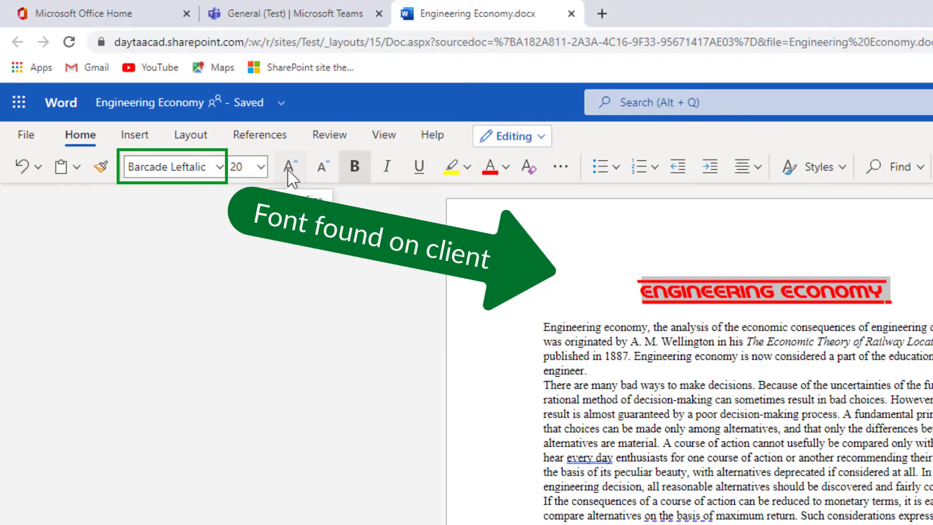
# Try the Barcade Outline and Barcade No Bar fonts on the selected title.
pyautogui.click(186, 167)
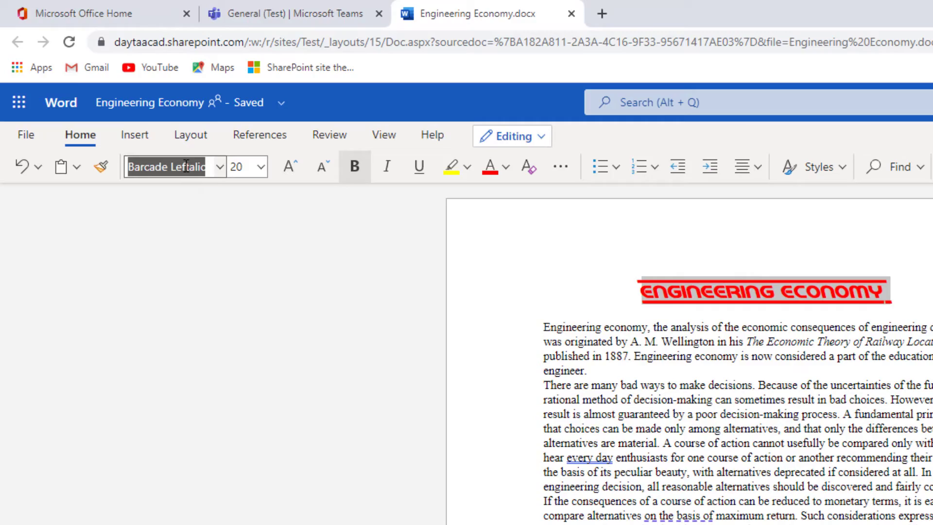
pyautogui.write('Barcade Outline')
pyautogui.press('Return')
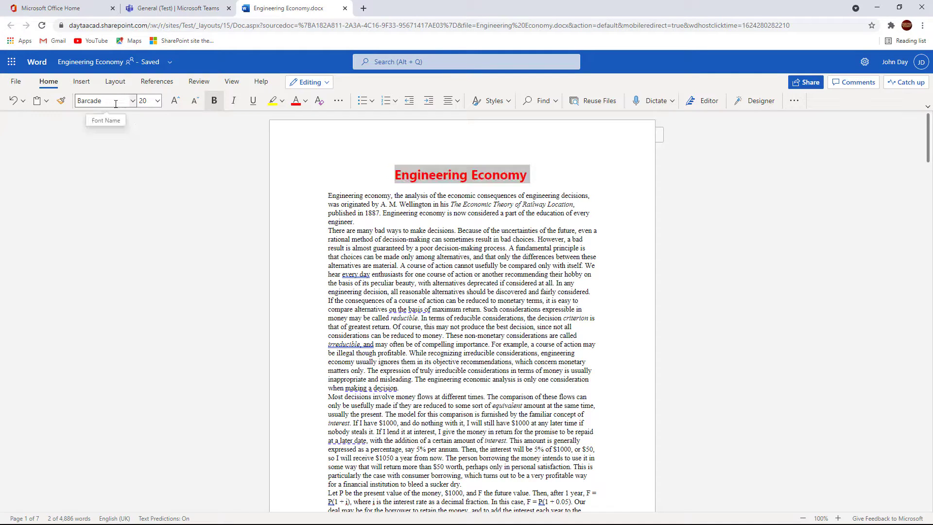
pyautogui.click(116, 103)
pyautogui.press('Return')
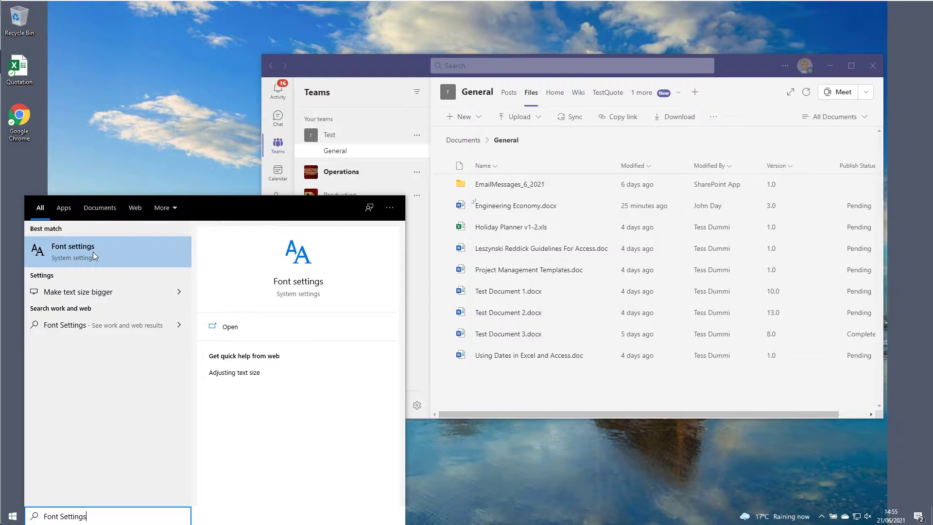
# Open the font settings on the second computer to check its installed fonts, and minimise the window.
pyautogui.click(93, 252)
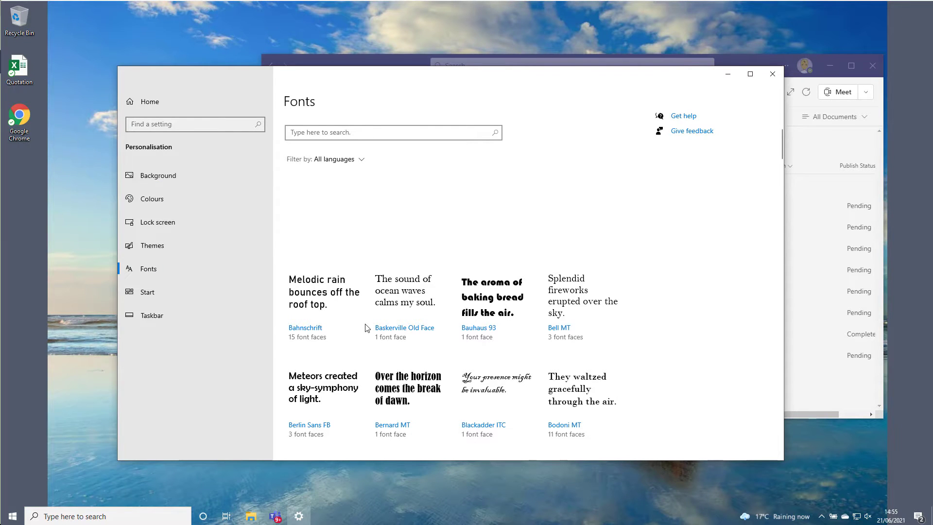
pyautogui.click(730, 75)
# Open Engineering Economy.docx in the browser on the second computer and select the title to check its font.
pyautogui.click(603, 206)
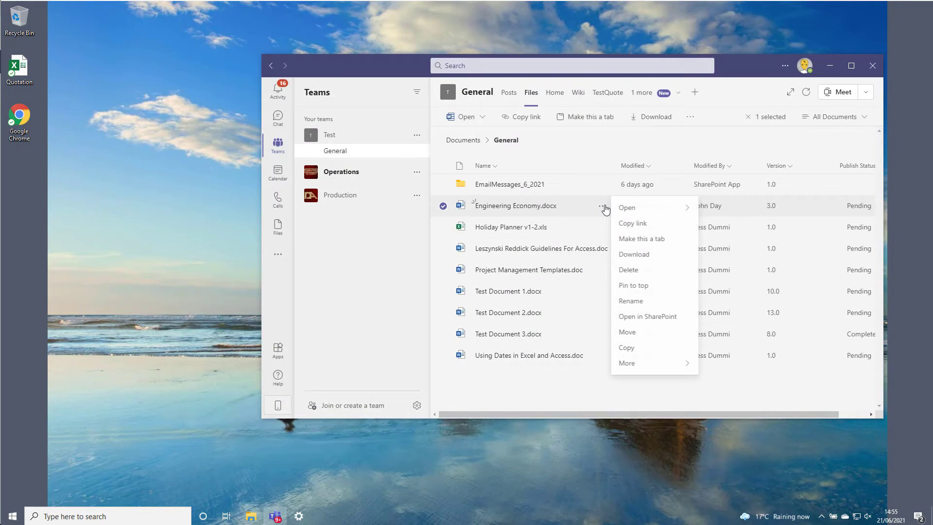
pyautogui.moveTo(646, 207)
pyautogui.click(731, 243)
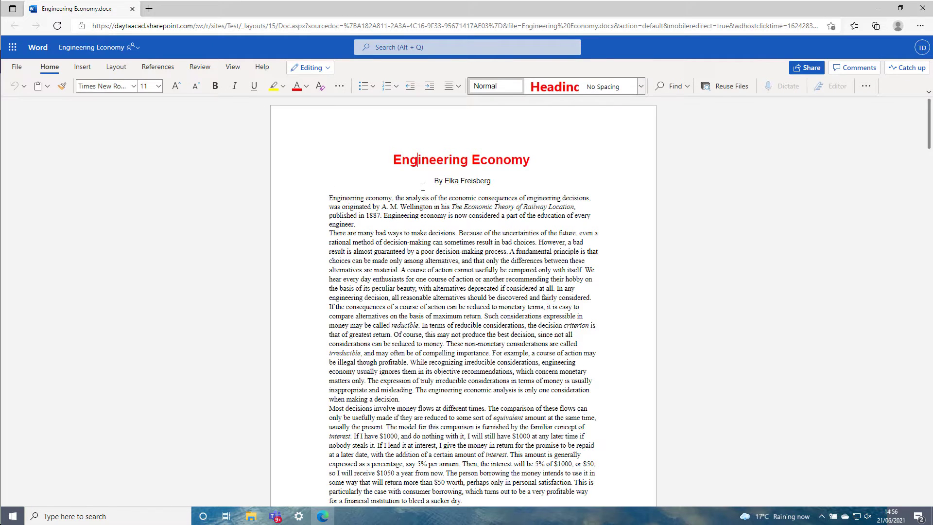
pyautogui.tripleClick(423, 160)
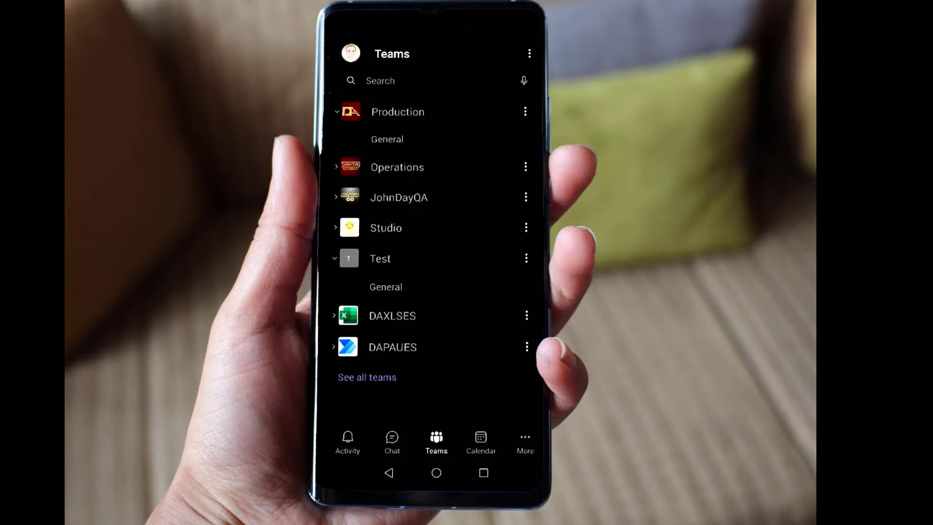
# Open Engineering Economy.docx from the General channel's files on the phone and dismiss the autosave notice.
pyautogui.click(386, 287)
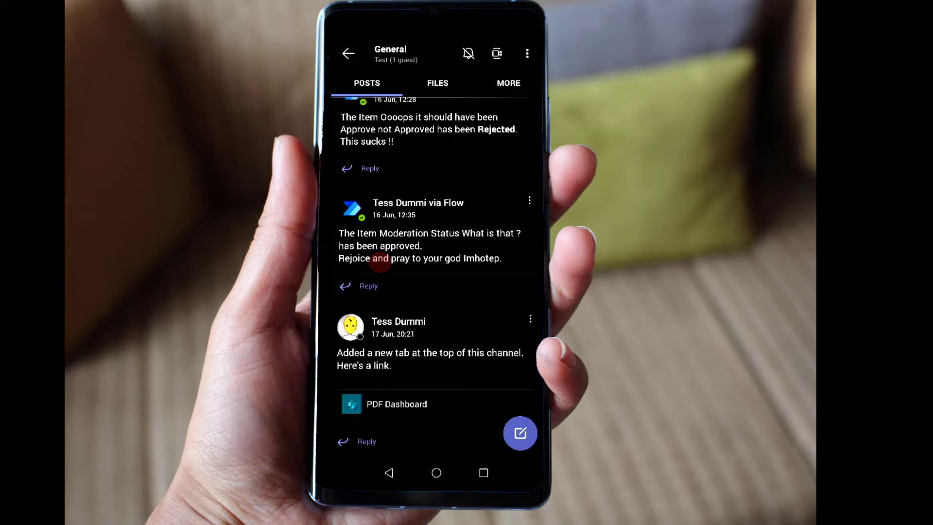
pyautogui.click(438, 81)
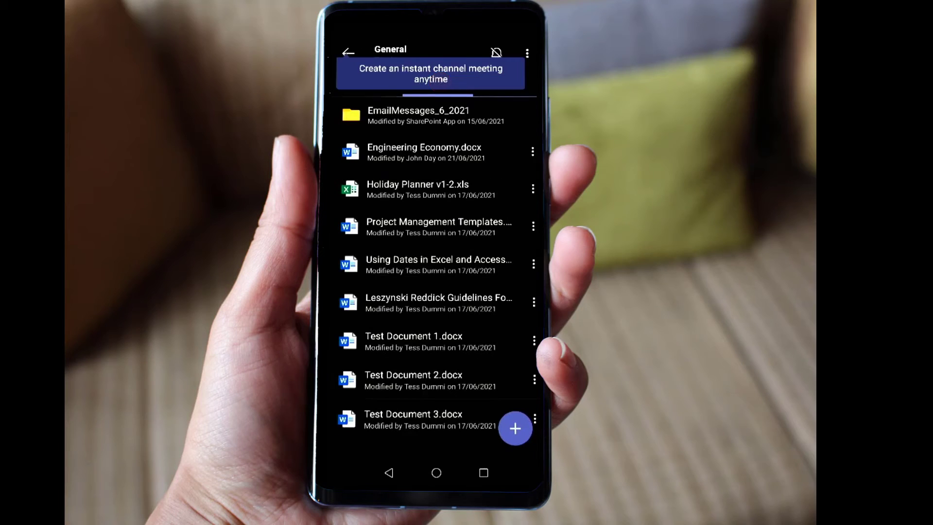
pyautogui.click(454, 154)
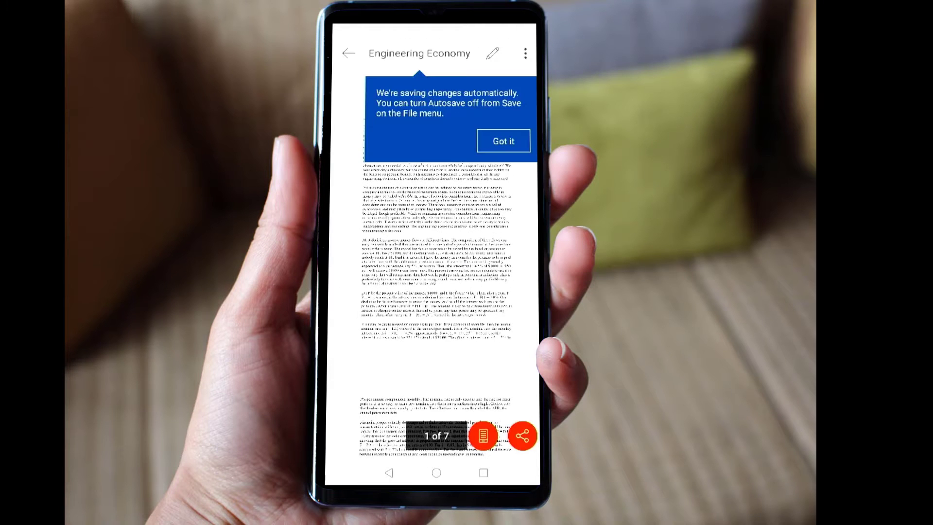
pyautogui.click(503, 140)
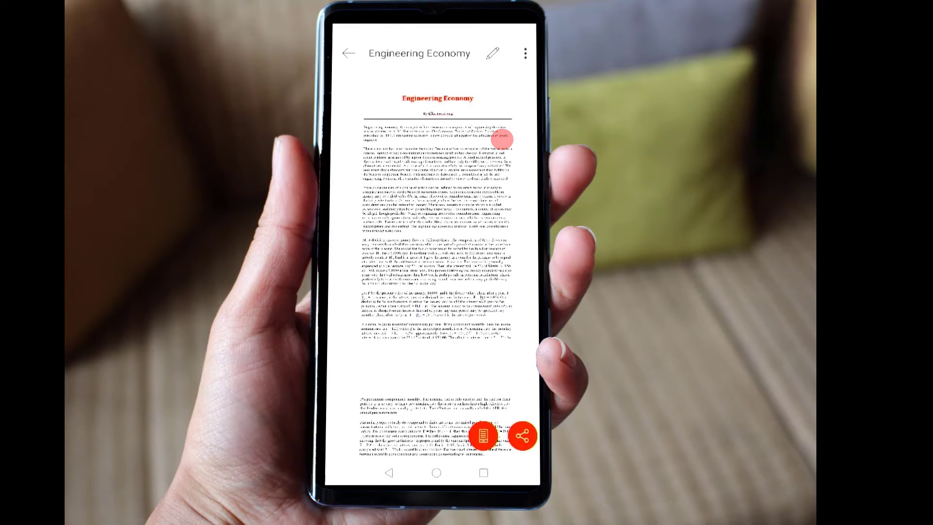
# Zoom in on the title on the phone to inspect its font, and switch the document to editing.
pyautogui.scroll(5, 475, 178)
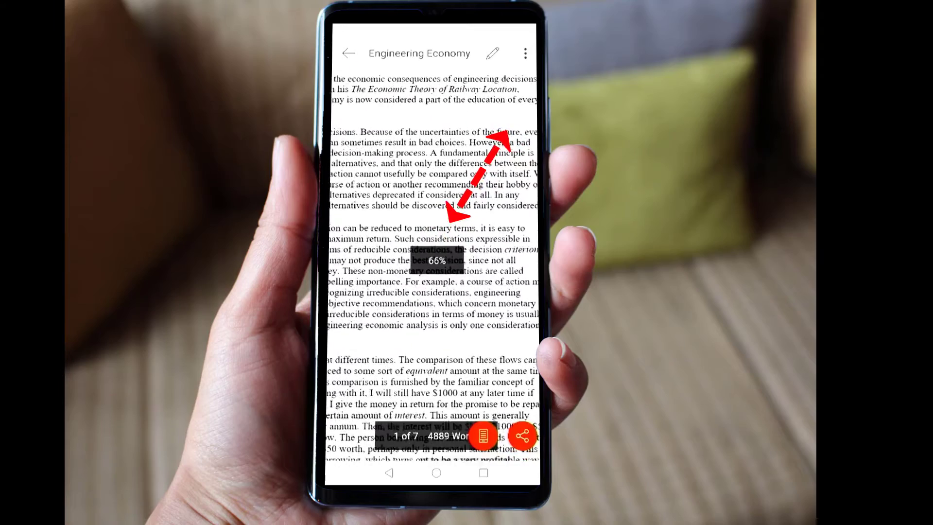
pyautogui.scroll(3, 433, 262)
pyautogui.moveTo(416, 205); pyautogui.dragTo(502, 206)
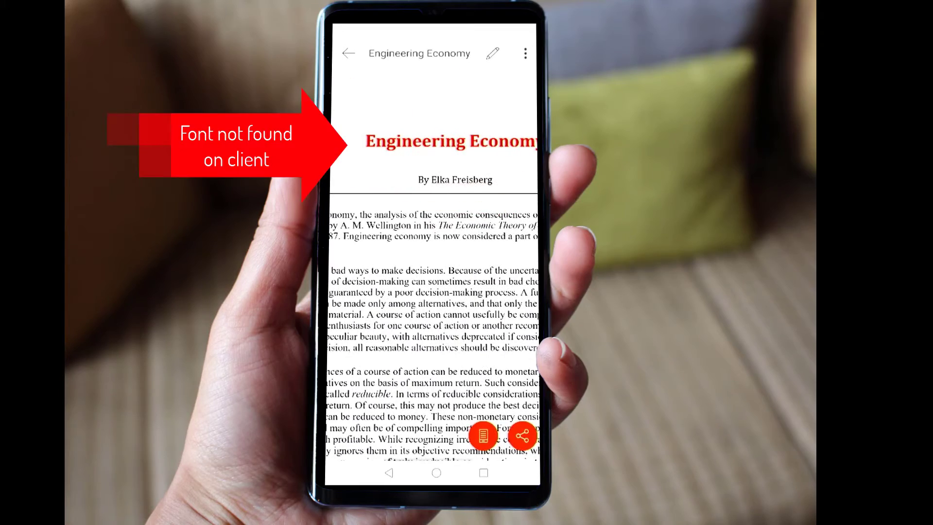
pyautogui.click(493, 53)
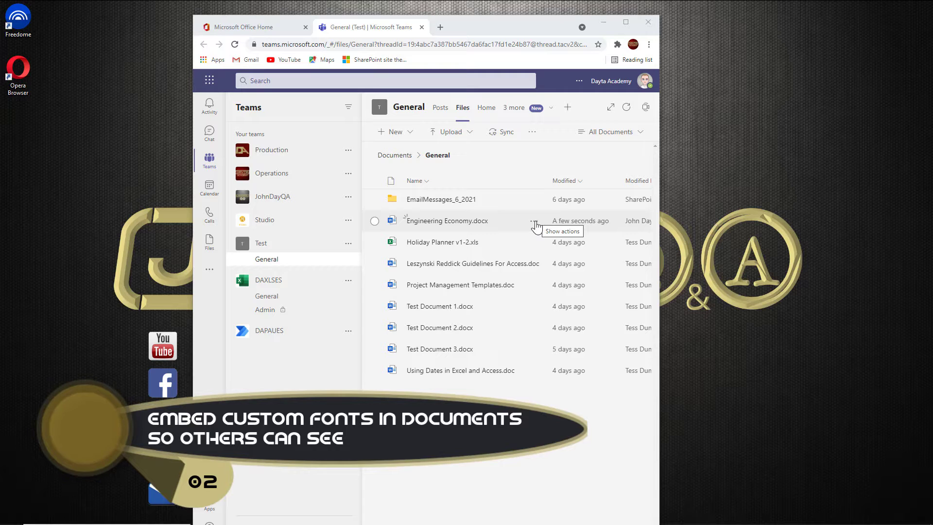
# Open Engineering Economy.docx from the Teams files on the first computer in the desktop Word app.
pyautogui.click(535, 223)
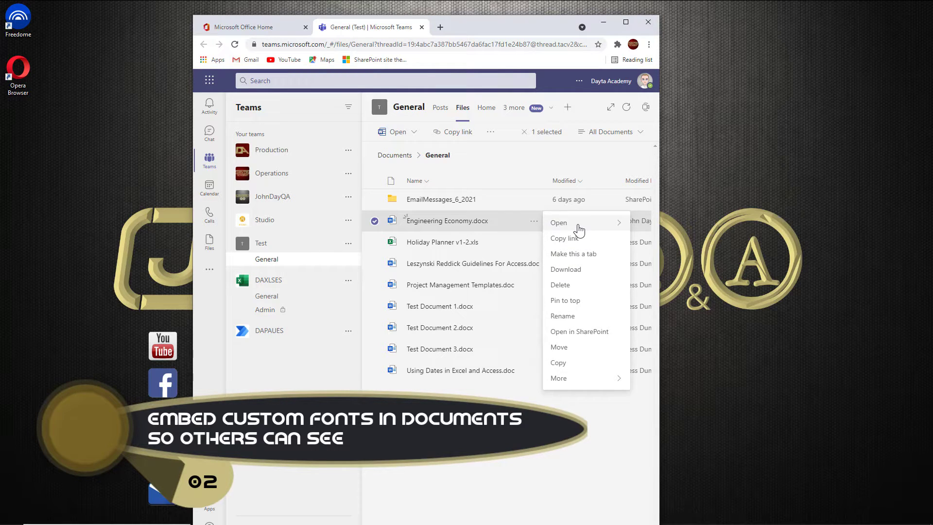
pyautogui.moveTo(578, 228)
pyautogui.click(479, 239)
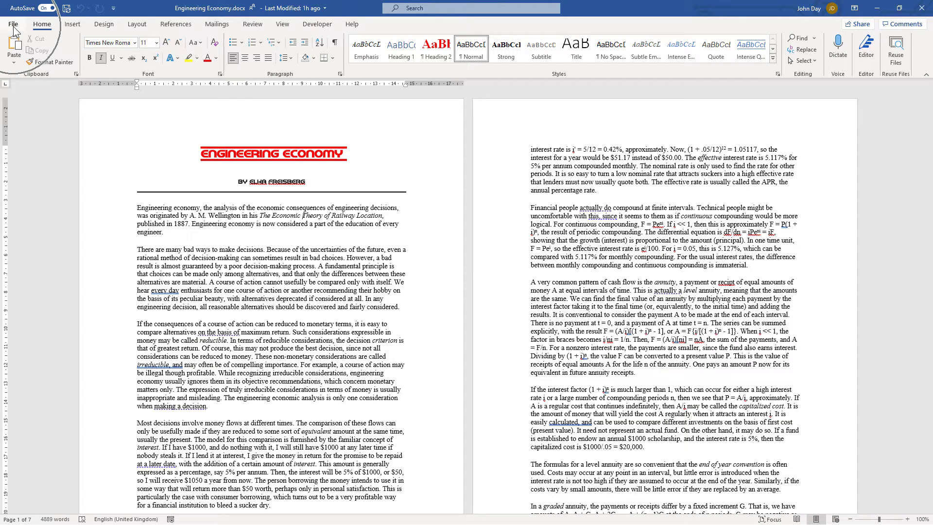
# Turn on embedding fonts in the file for Engineering Economy.docx in the Word save options, leaving common system fonts excluded.
pyautogui.click(13, 24)
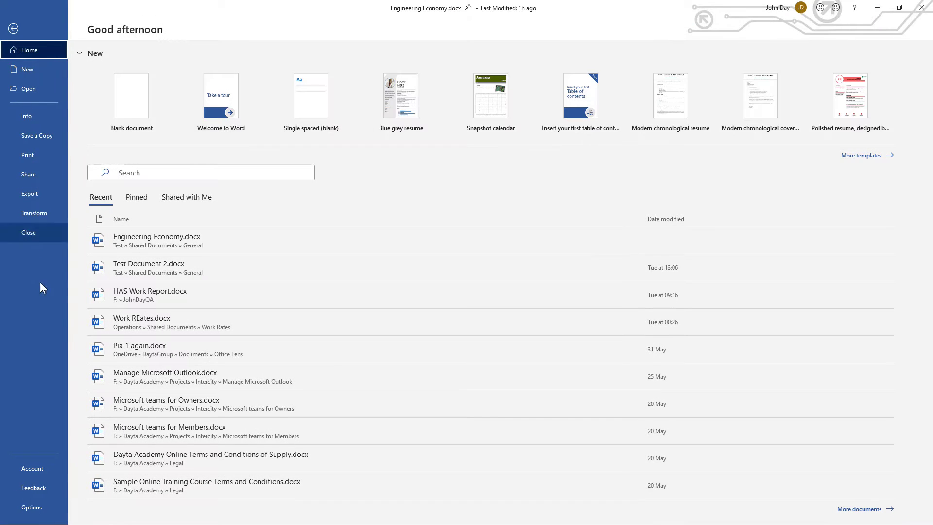
pyautogui.click(38, 512)
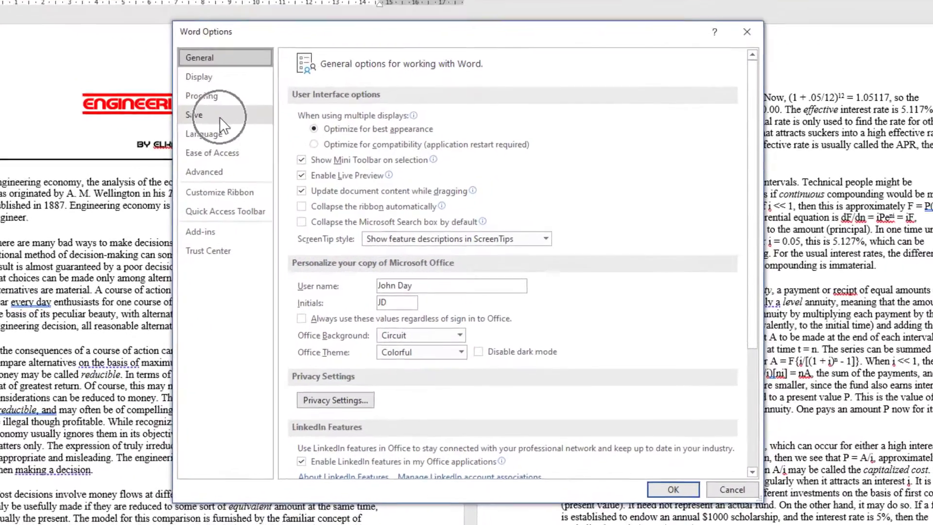
pyautogui.click(281, 163)
pyautogui.moveTo(764, 395); pyautogui.dragTo(761, 452)
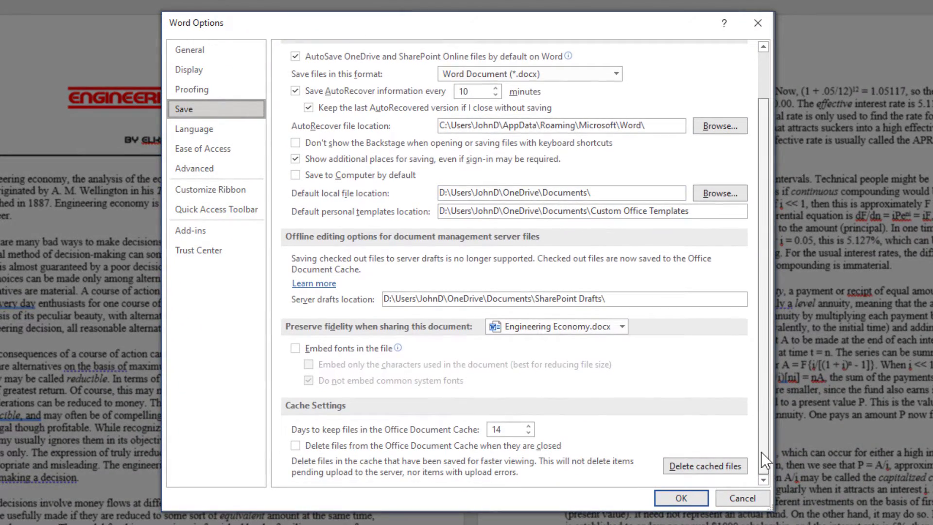
pyautogui.click(296, 348)
pyautogui.click(296, 347)
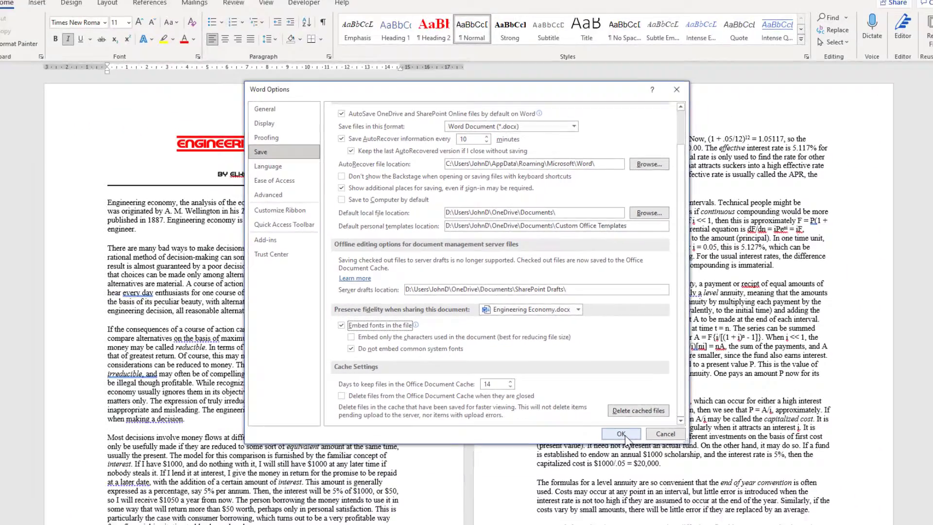
pyautogui.click(622, 434)
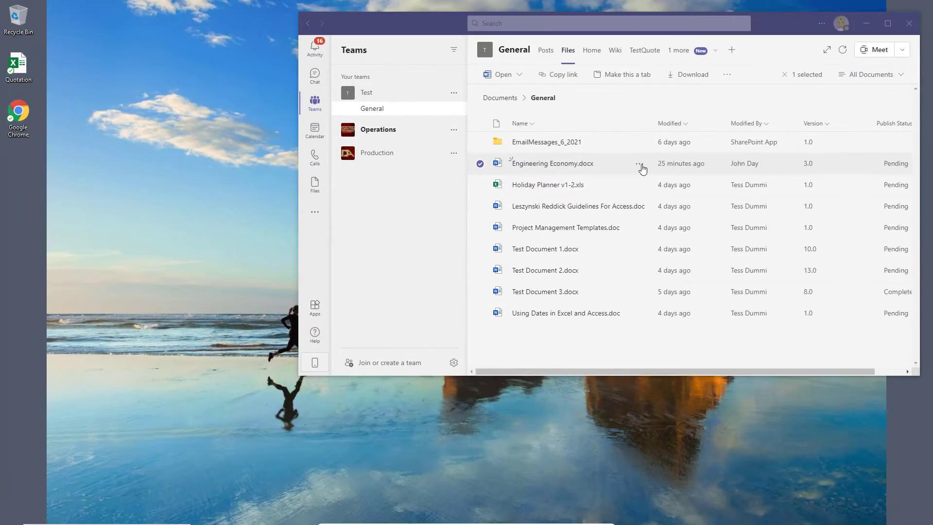
# Open Engineering Economy.docx from the General channel's files on the second computer to check its fonts.
pyautogui.click(640, 165)
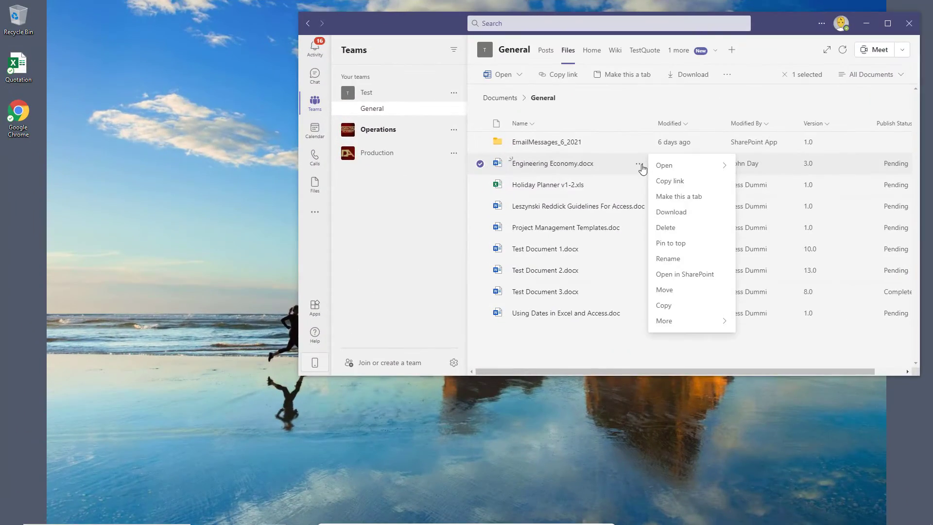
pyautogui.moveTo(681, 167)
pyautogui.click(769, 202)
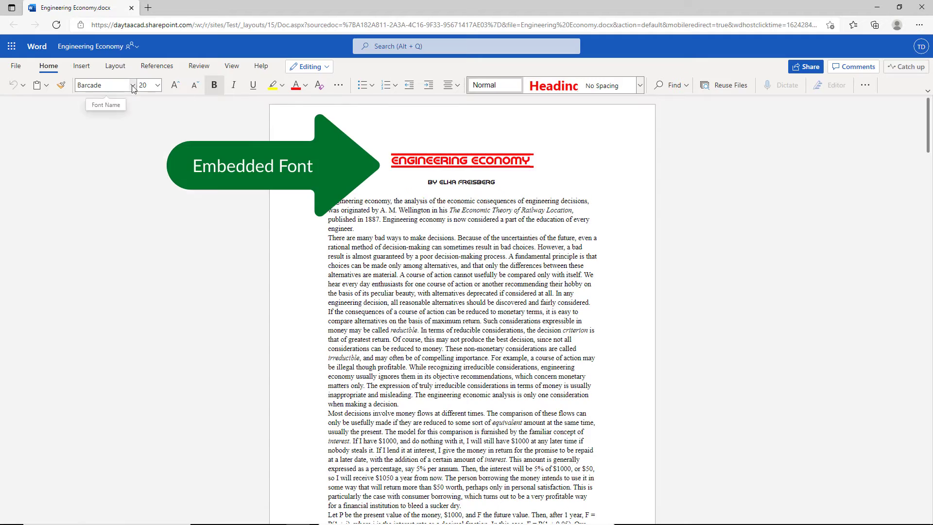
pyautogui.click(132, 85)
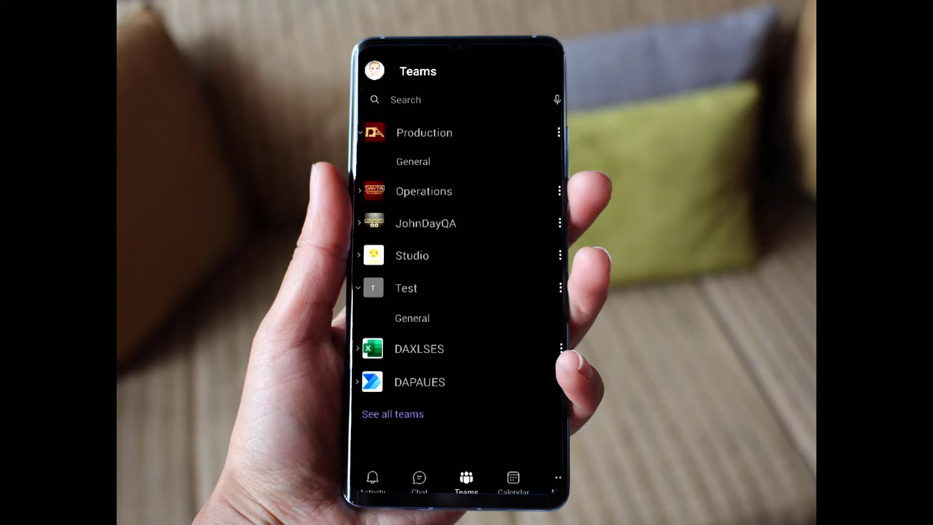
# View the title font of Engineering Economy.docx from the Test team's General channel files on the phone, and close the document.
pyautogui.click(434, 287)
pyautogui.click(455, 104)
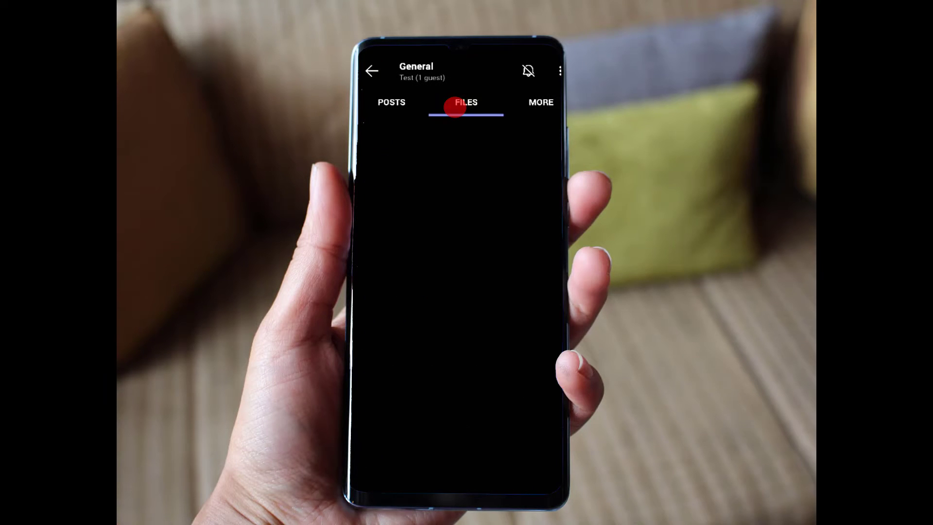
pyautogui.click(462, 169)
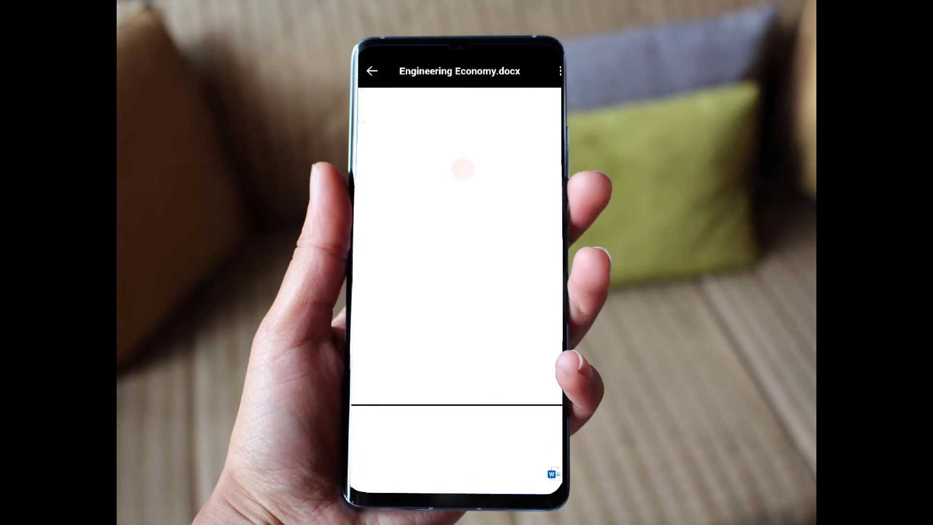
pyautogui.scroll(3, 455, 229)
pyautogui.scroll(3, 457, 219)
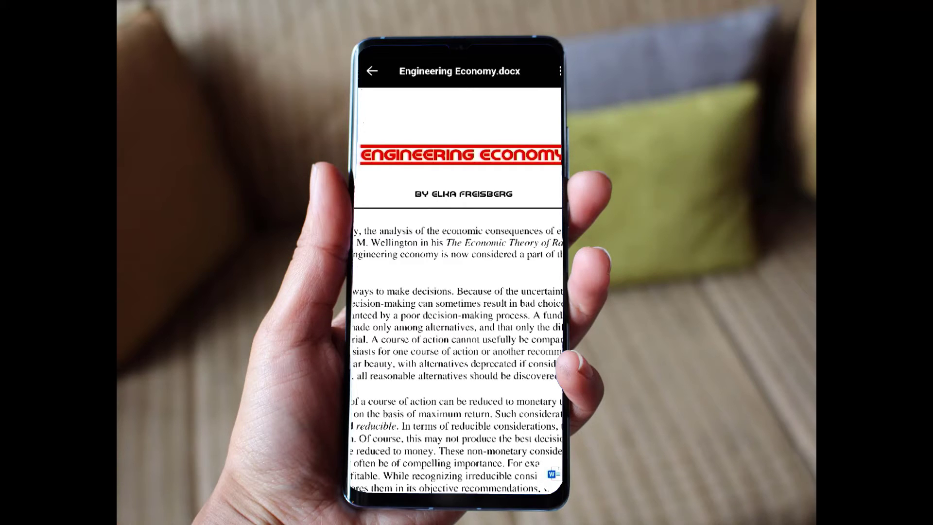
pyautogui.click(372, 71)
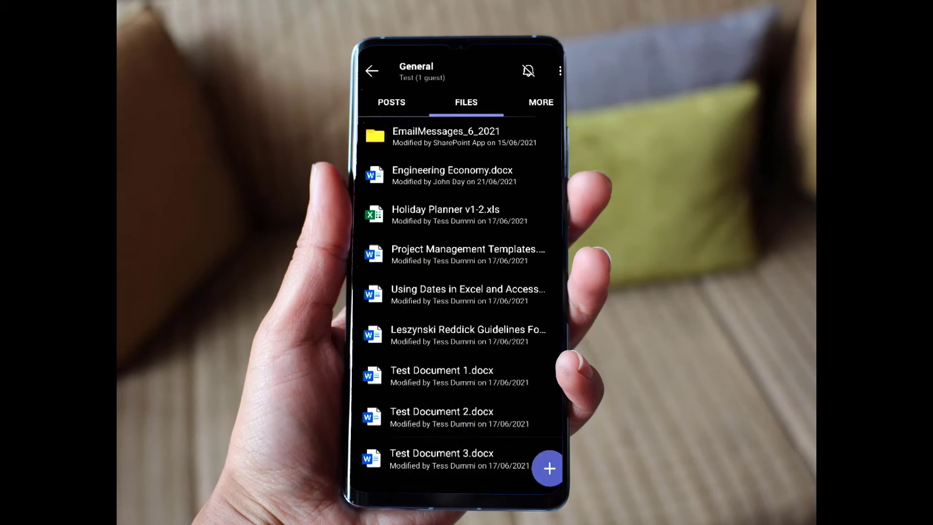